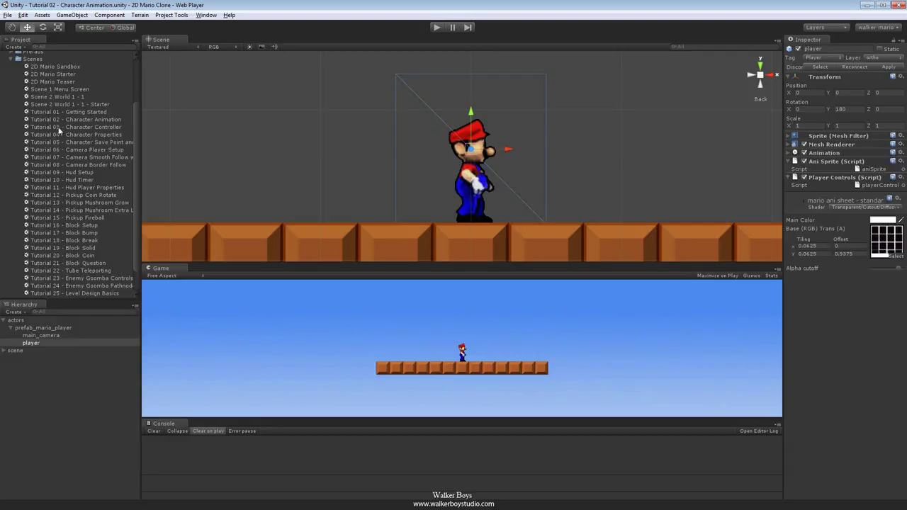
# Step: Open the scene "Tutorial 03 - Character Controller" and select the Mario player in it
pyautogui.click(67, 128)
pyautogui.doubleClick(67, 128)
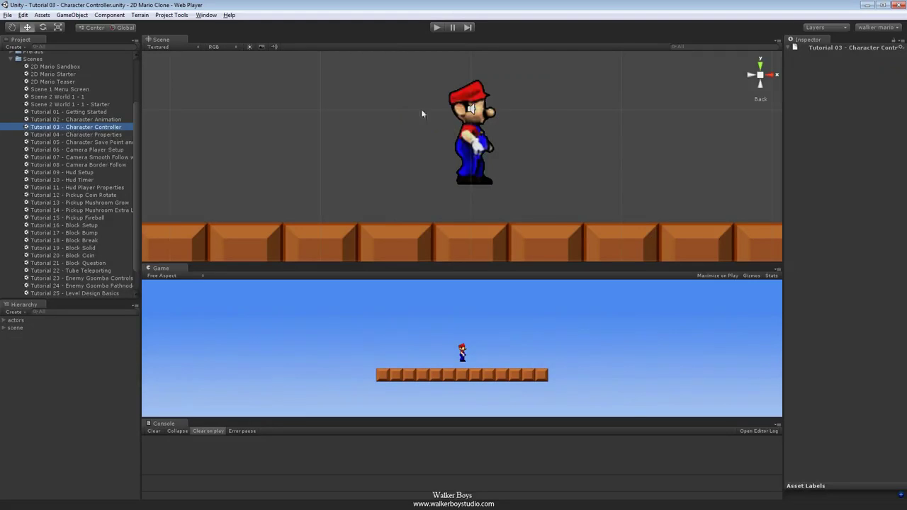
pyautogui.click(473, 137)
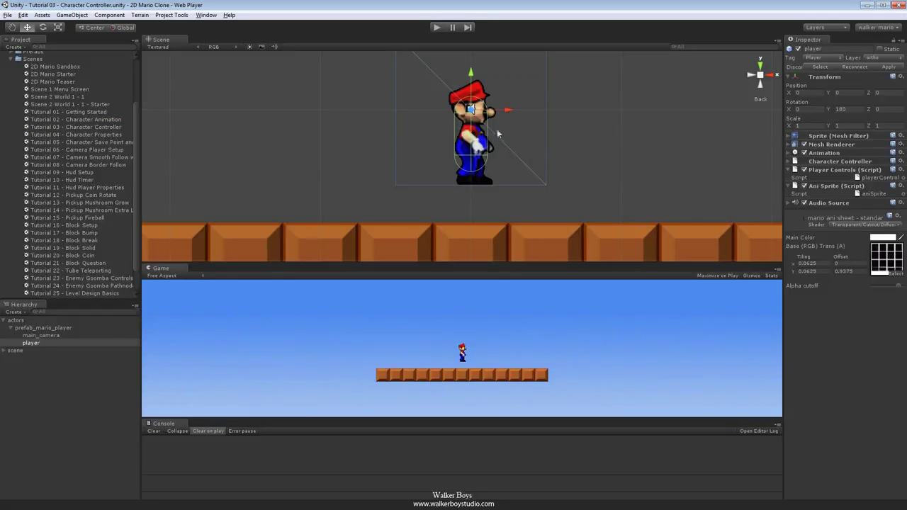
# Step: Examine the settings of the player's Character Controller and Audio Source components
pyautogui.click(840, 163)
pyautogui.click(832, 162)
pyautogui.click(828, 204)
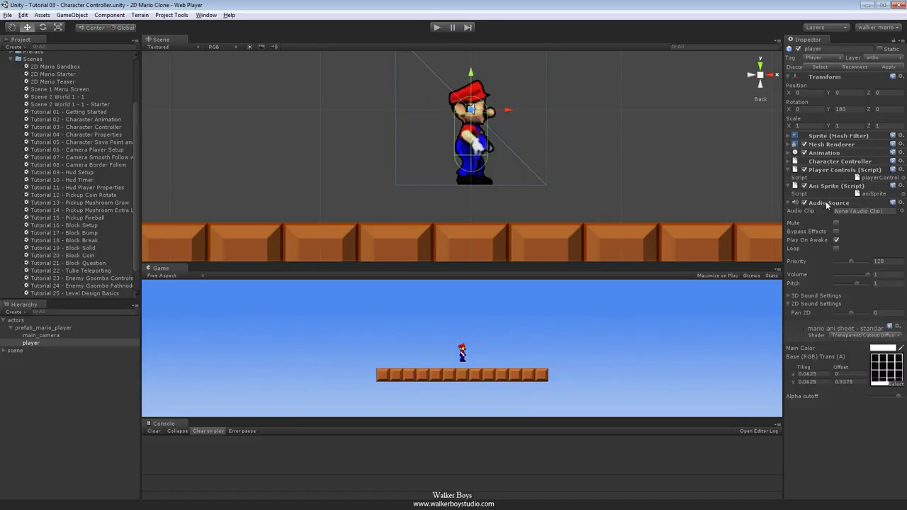
pyautogui.click(827, 203)
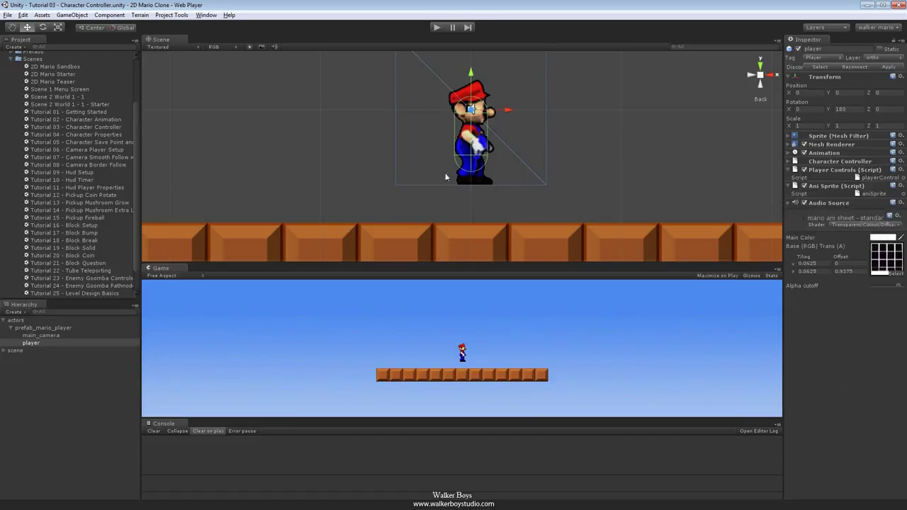
pyautogui.click(828, 162)
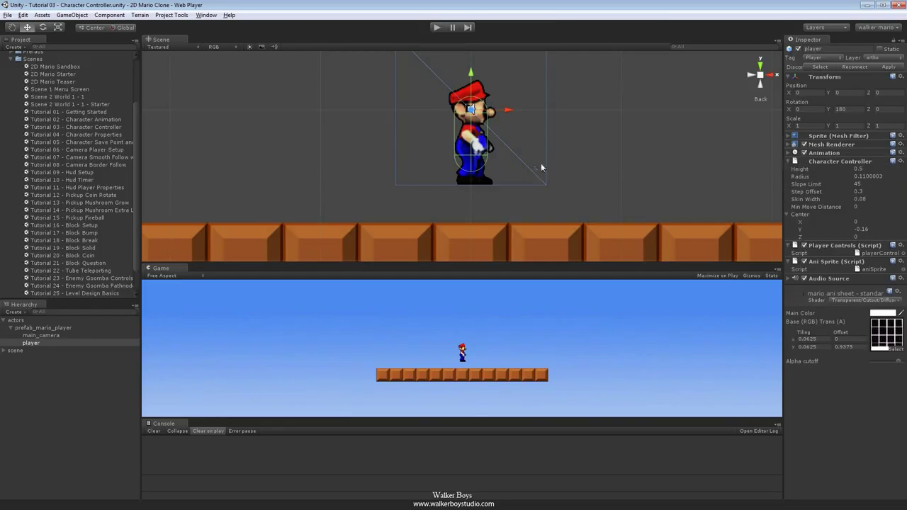
# Step: Duplicate the player and move the copy beside the original to X position -1
pyautogui.moveTo(506, 163); pyautogui.dragTo(372, 208, button='middle')
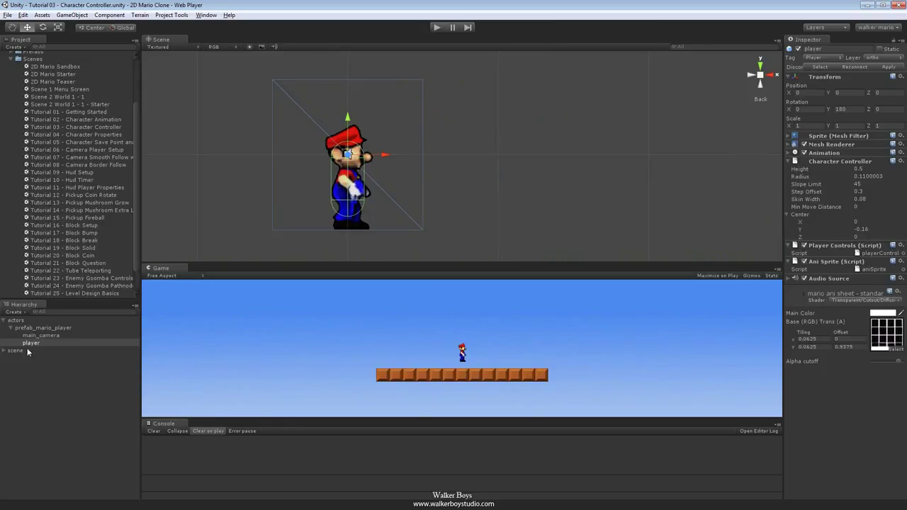
pyautogui.hotkey('ctrl', 'd')
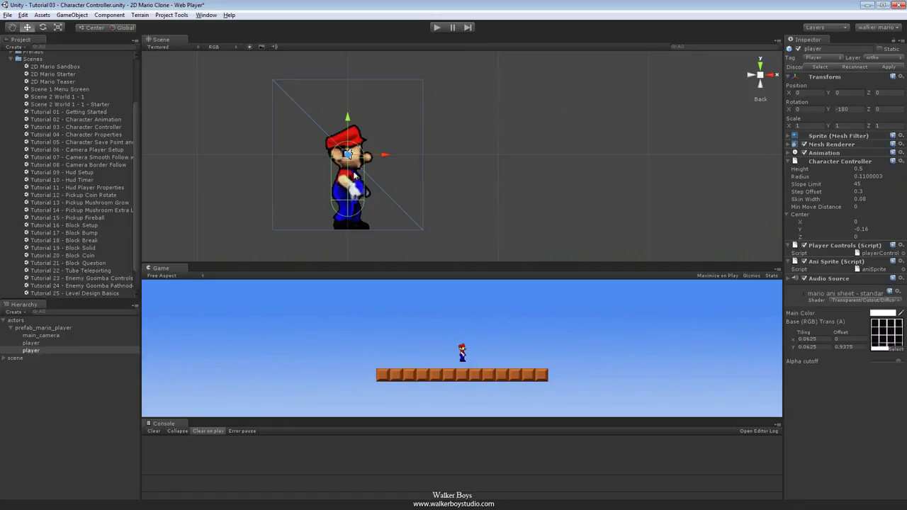
pyautogui.moveTo(395, 157); pyautogui.dragTo(516, 159)
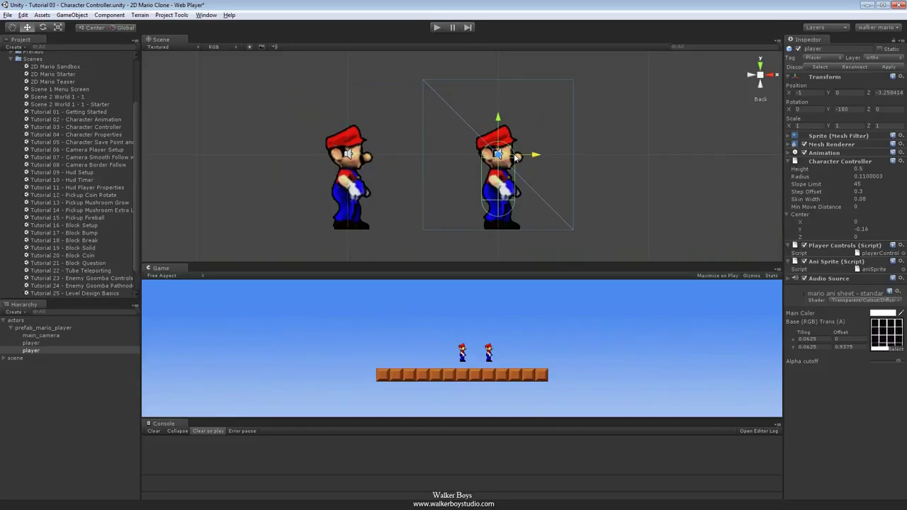
# Step: Remove the Character Controller and Audio Source components from the duplicate player
pyautogui.rightClick(834, 163)
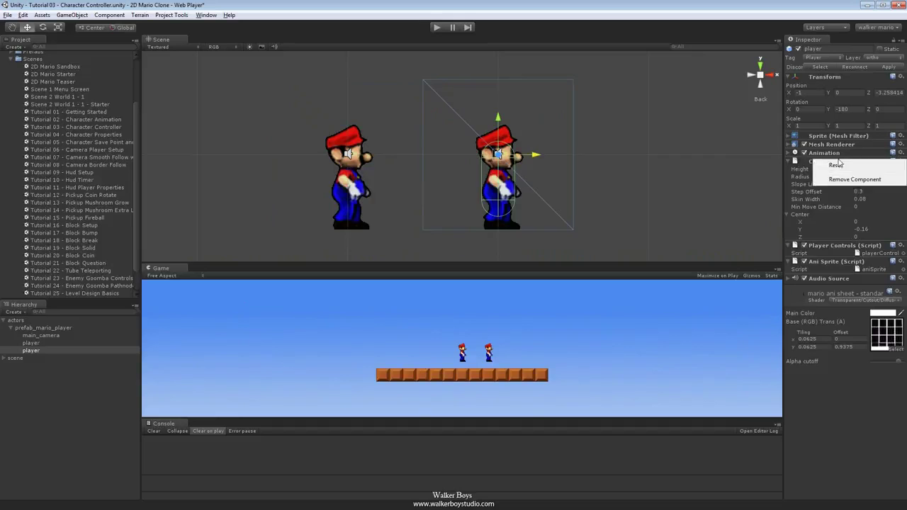
pyautogui.click(852, 180)
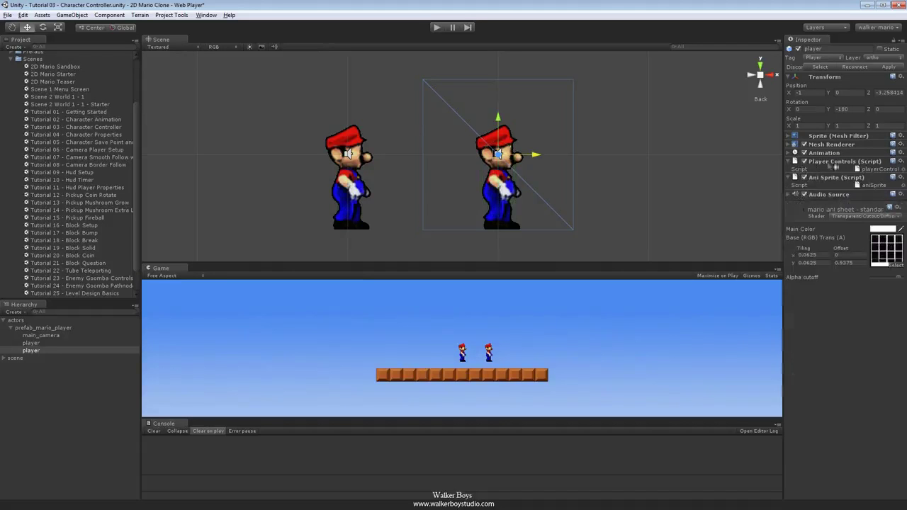
pyautogui.rightClick(835, 196)
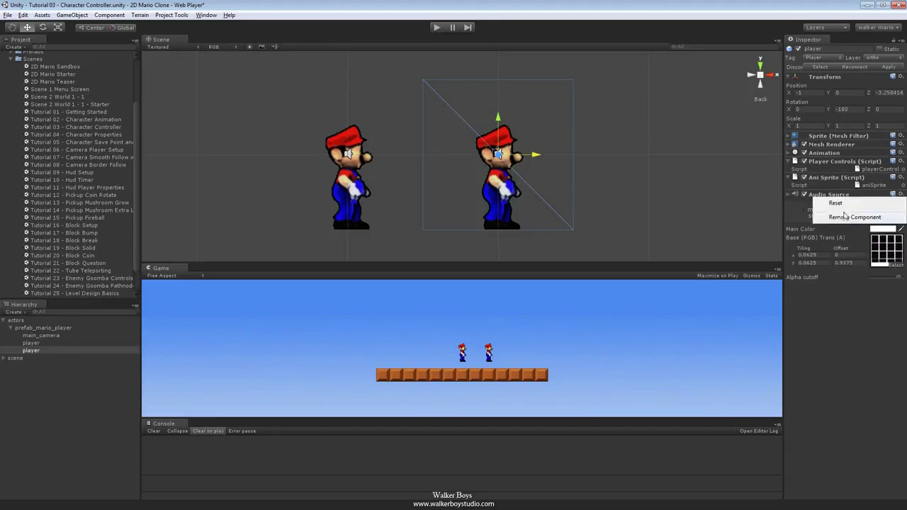
pyautogui.click(847, 218)
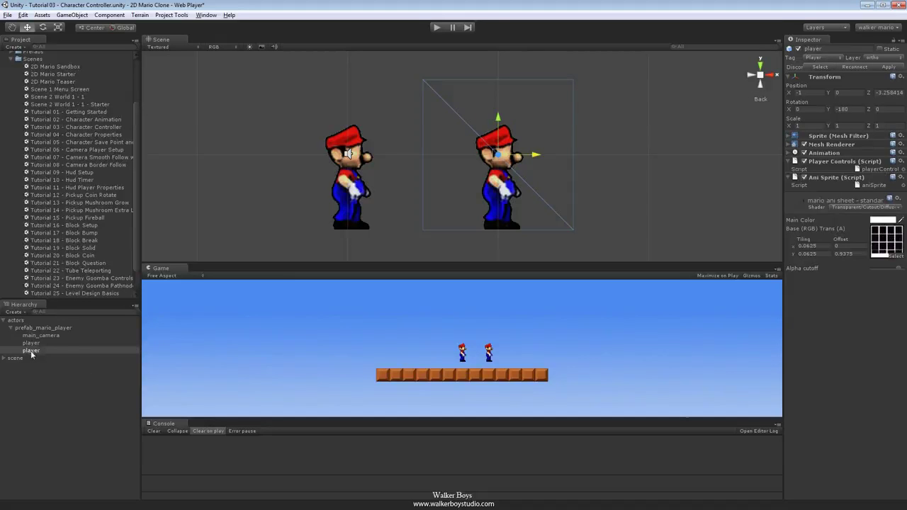
# Step: Compare the original player with the duplicate and add a physics Character Controller component to the duplicate
pyautogui.click(339, 122)
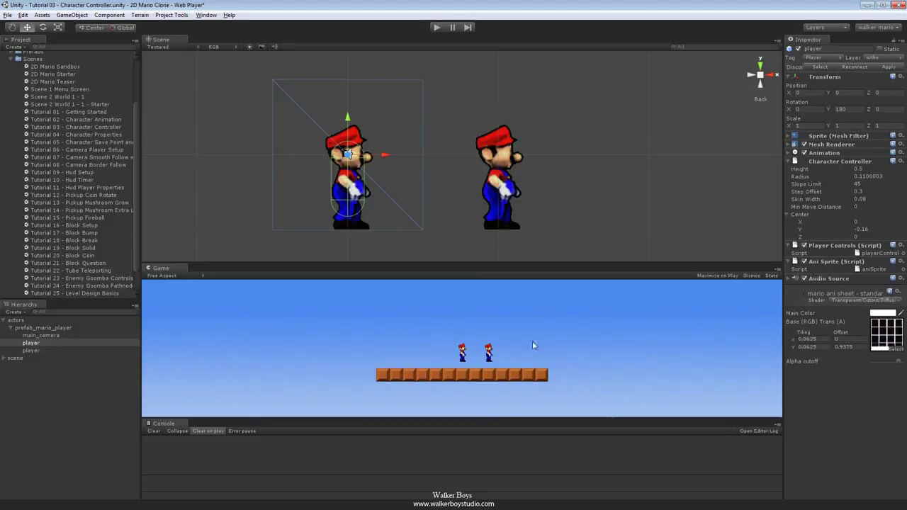
pyautogui.click(499, 183)
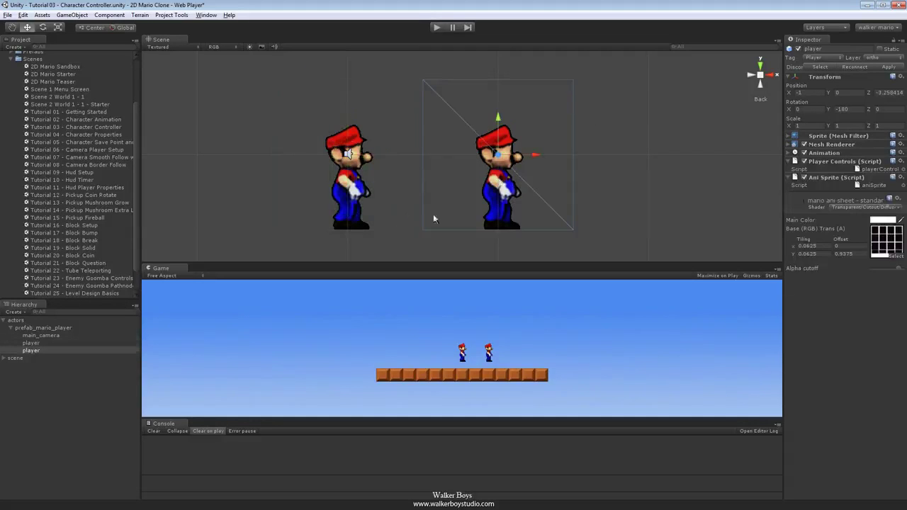
pyautogui.click(109, 15)
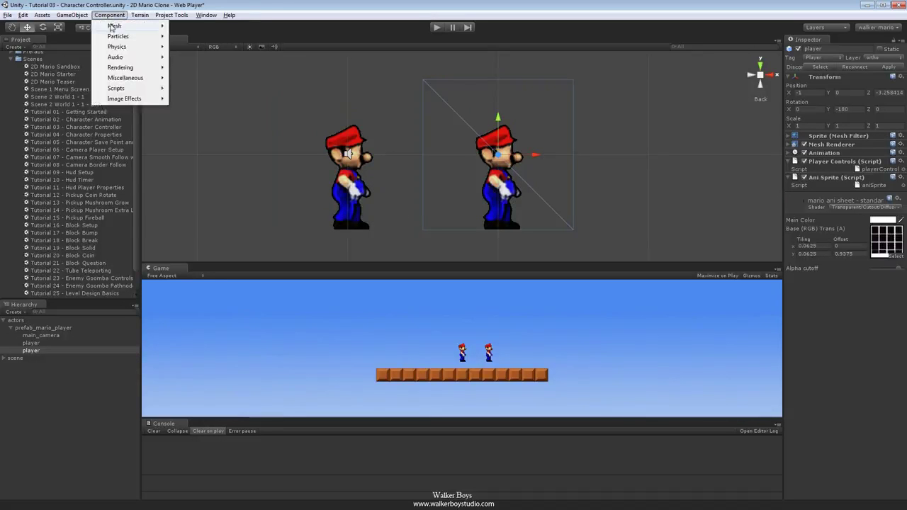
pyautogui.moveTo(112, 27)
pyautogui.moveTo(118, 48)
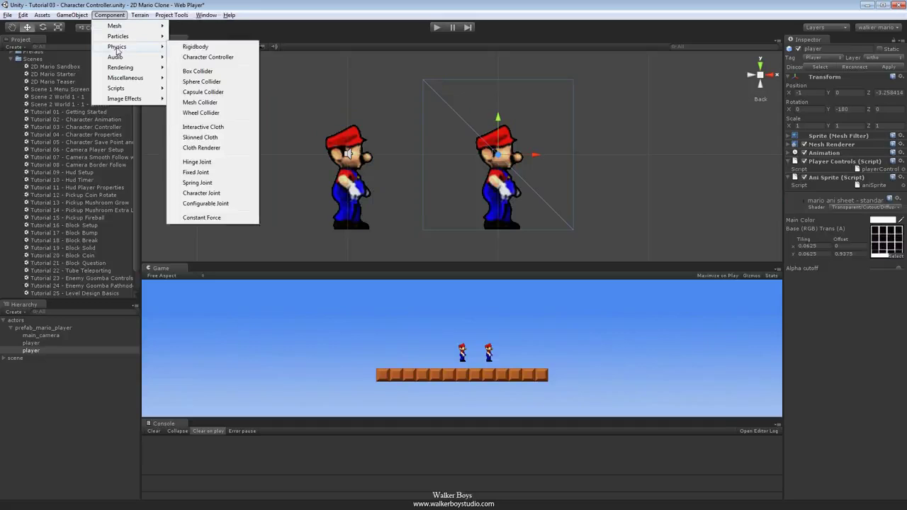
pyautogui.click(206, 57)
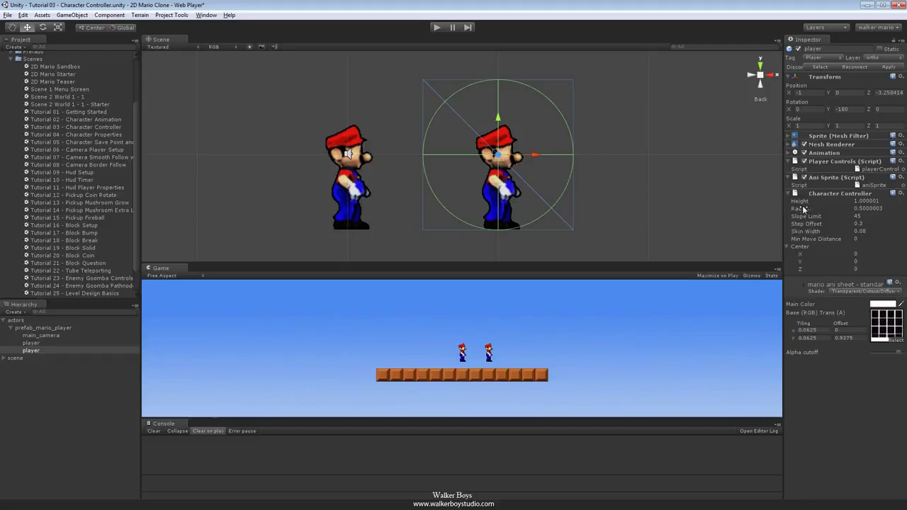
# Step: Reduce the duplicate's Character Controller radius to about 0.14 and its height to about 0.69
pyautogui.moveTo(803, 211); pyautogui.dragTo(797, 210)
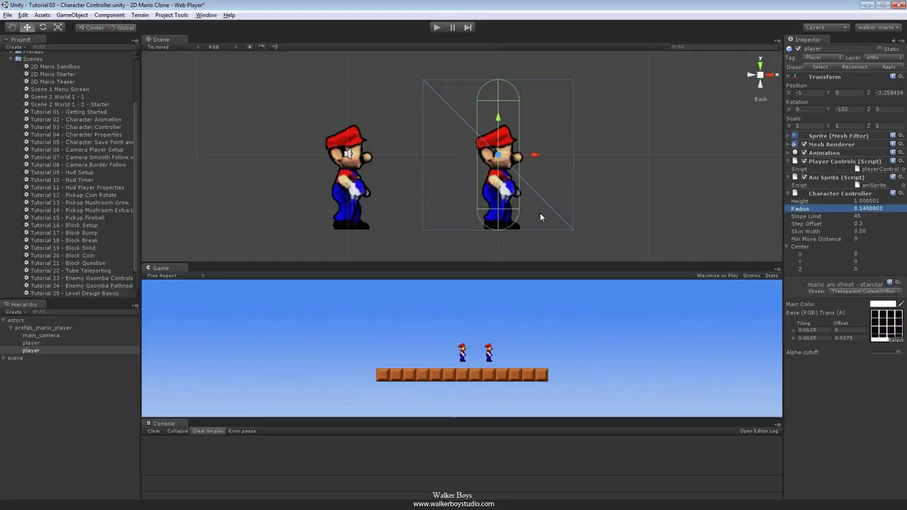
pyautogui.click(808, 202)
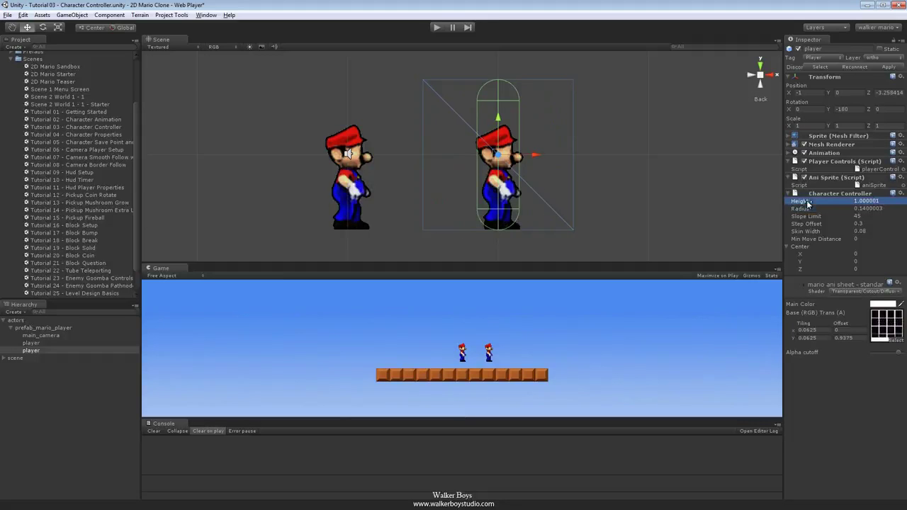
pyautogui.moveTo(806, 203); pyautogui.dragTo(800, 203)
pyautogui.moveTo(485, 164); pyautogui.dragTo(470, 161, button='middle')
pyautogui.scroll(1, 473, 160)
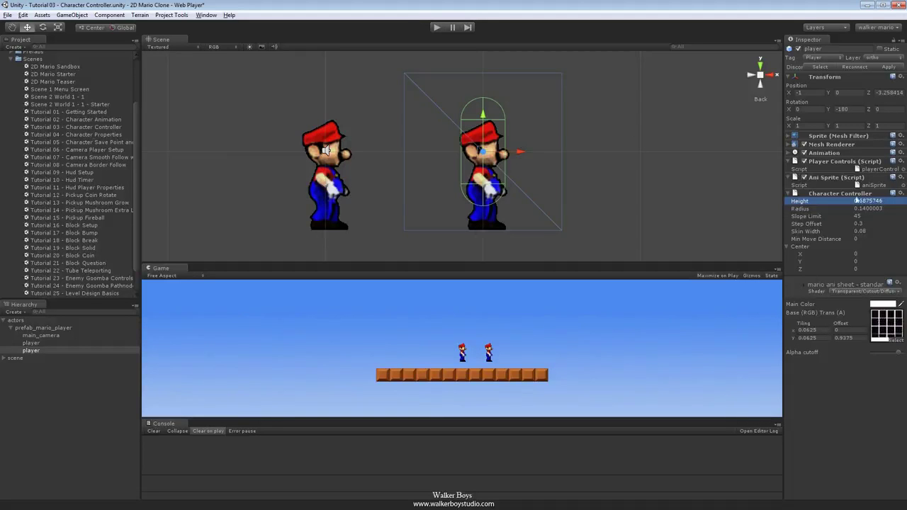
# Step: Lower the Character Controller's center Y on the duplicate to about -0.13 so the capsule surrounds Mario's body
pyautogui.moveTo(494, 189); pyautogui.dragTo(548, 168, button='middle')
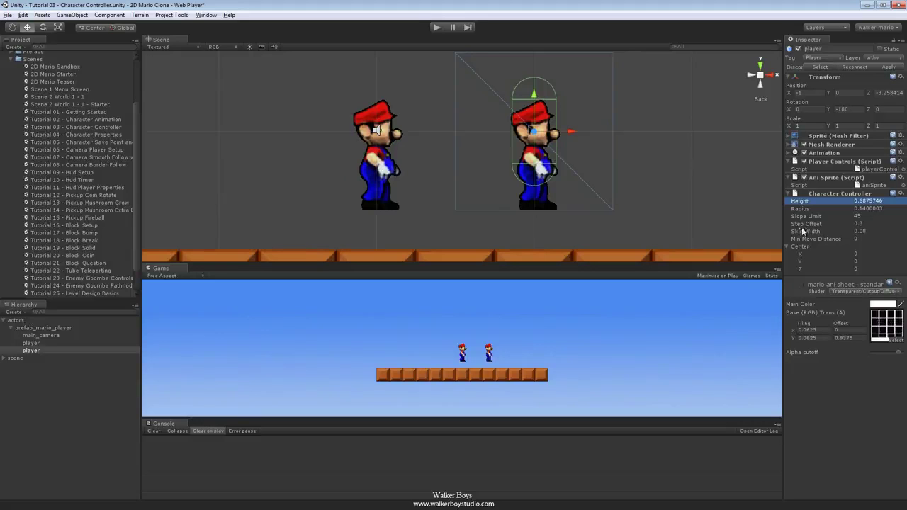
pyautogui.click(802, 264)
pyautogui.moveTo(802, 263); pyautogui.dragTo(798, 264)
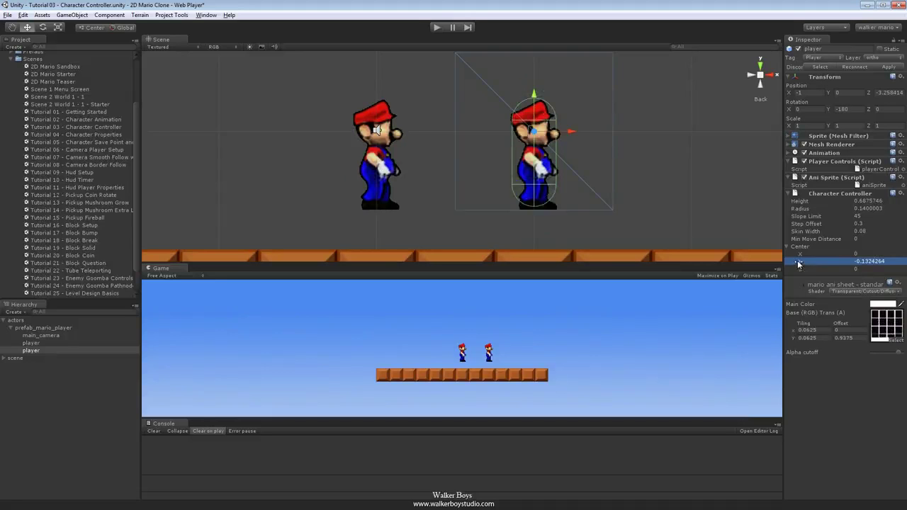
# Step: Compare with the original player's capsule and shrink the duplicate's controller to radius 0.09 and height about 0.54
pyautogui.click(387, 174)
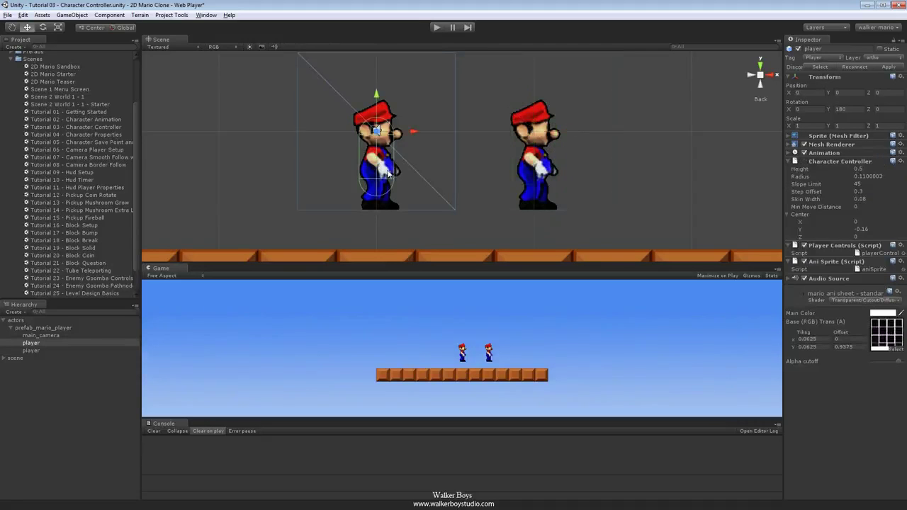
pyautogui.moveTo(375, 176); pyautogui.dragTo(363, 175, button='middle')
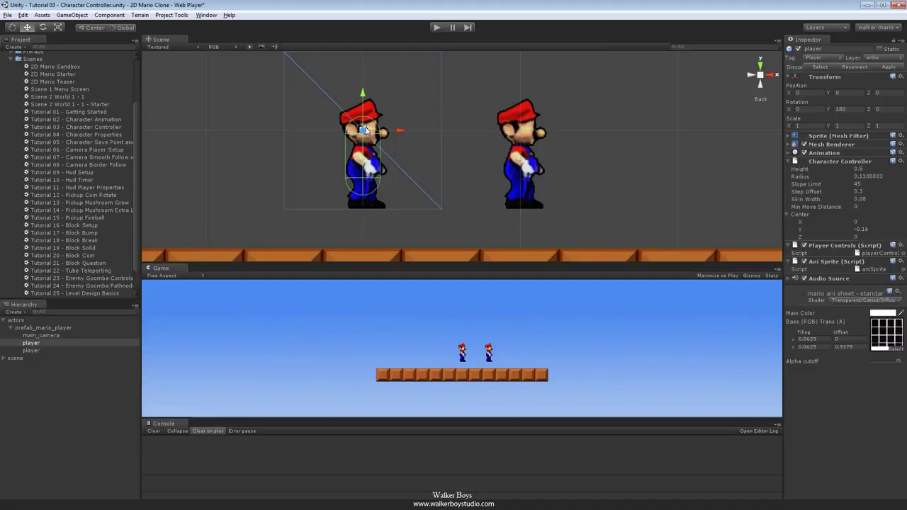
pyautogui.click(564, 189)
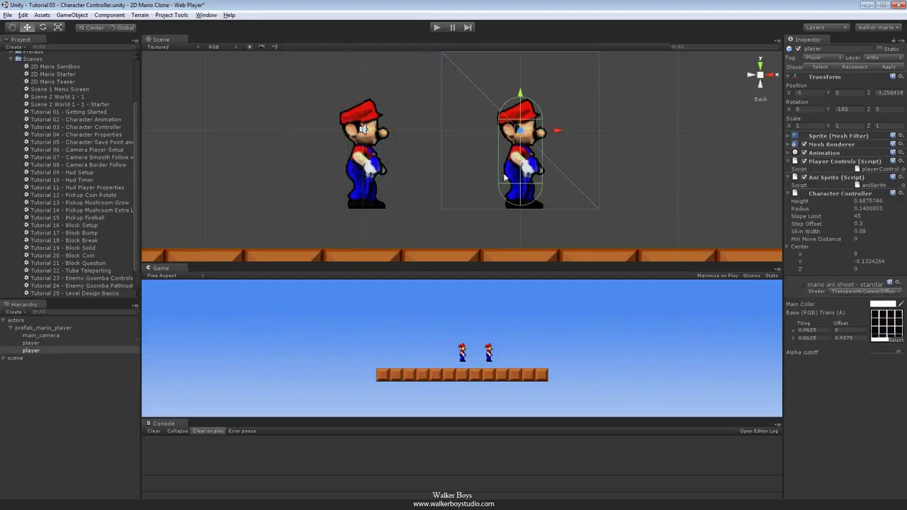
pyautogui.click(807, 210)
pyautogui.moveTo(807, 209); pyautogui.dragTo(801, 205)
pyautogui.moveTo(497, 140); pyautogui.dragTo(478, 157, button='middle')
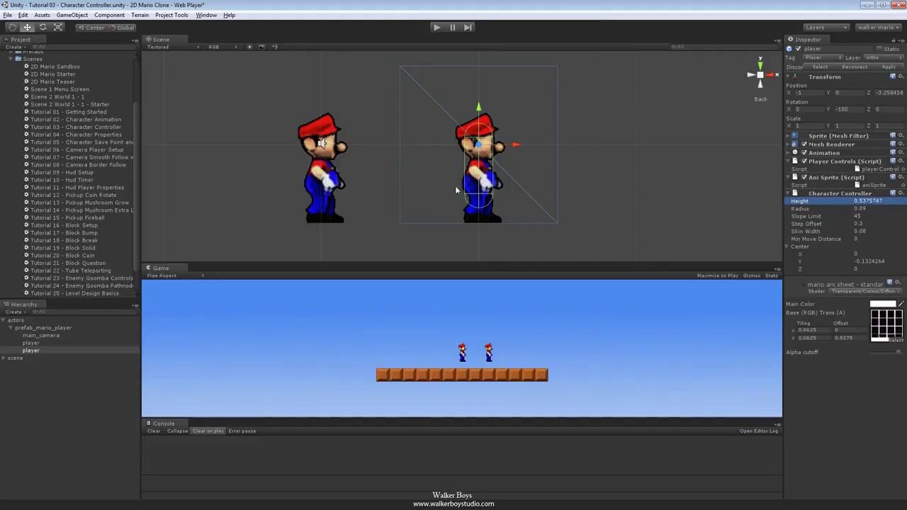
# Step: Add an Audio Source component to the duplicate player and collapse its settings
pyautogui.click(109, 16)
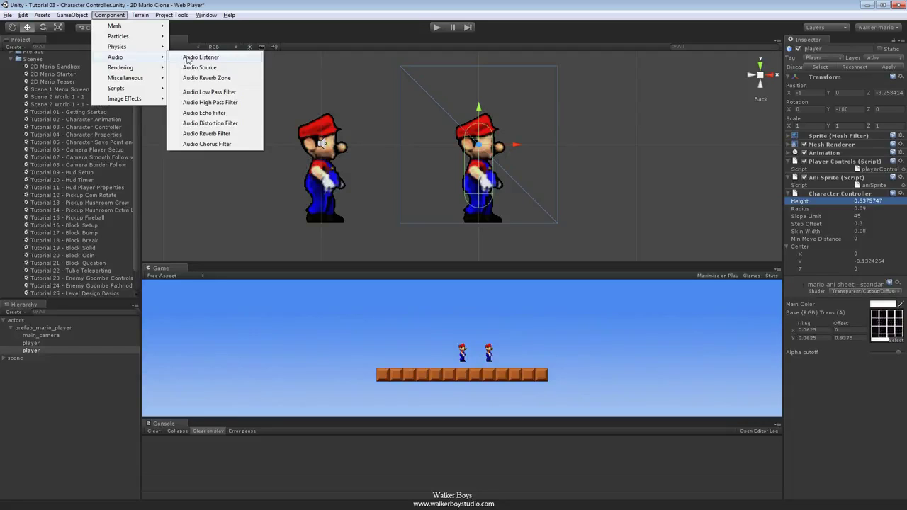
pyautogui.click(189, 68)
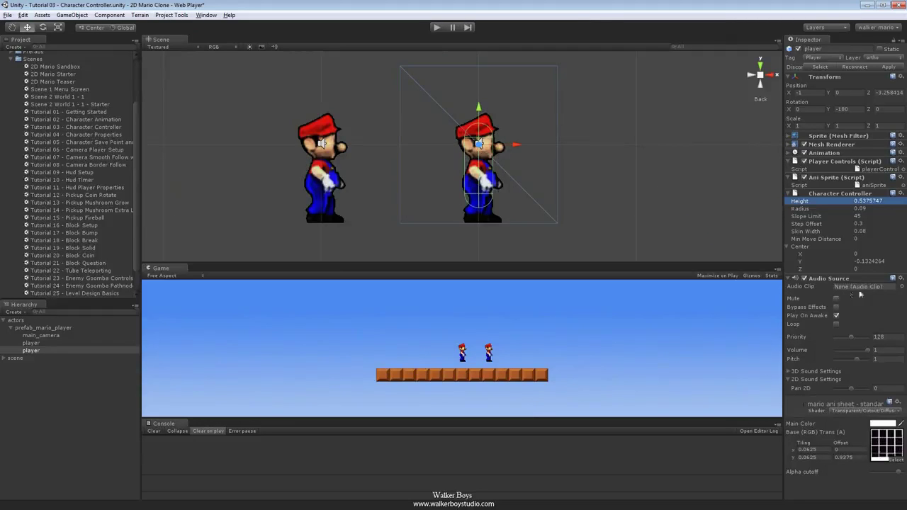
pyautogui.click(824, 280)
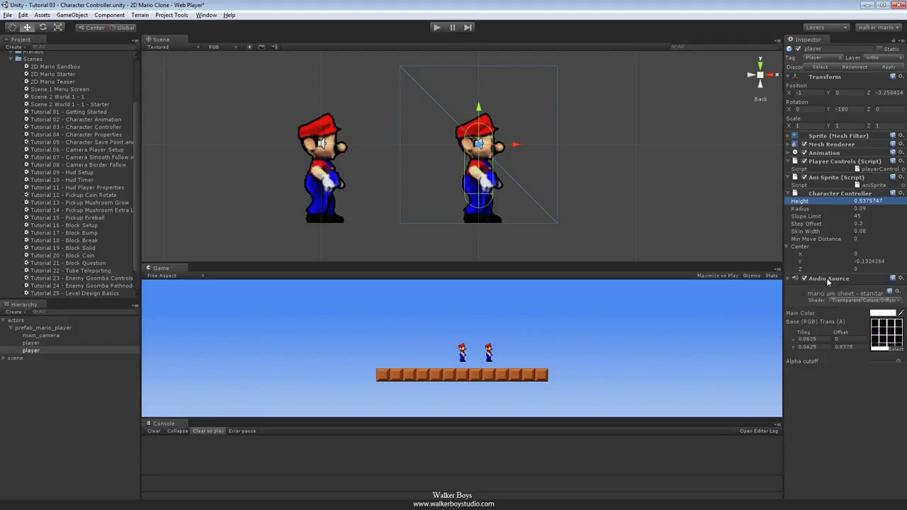
# Step: Delete the duplicate player and select the original Mario player again
pyautogui.moveTo(431, 173); pyautogui.dragTo(451, 171, button='middle')
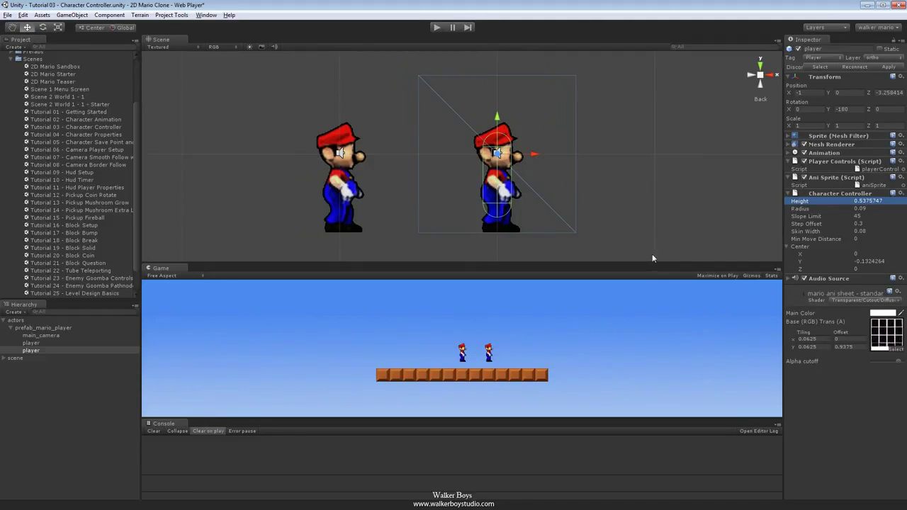
pyautogui.click(858, 194)
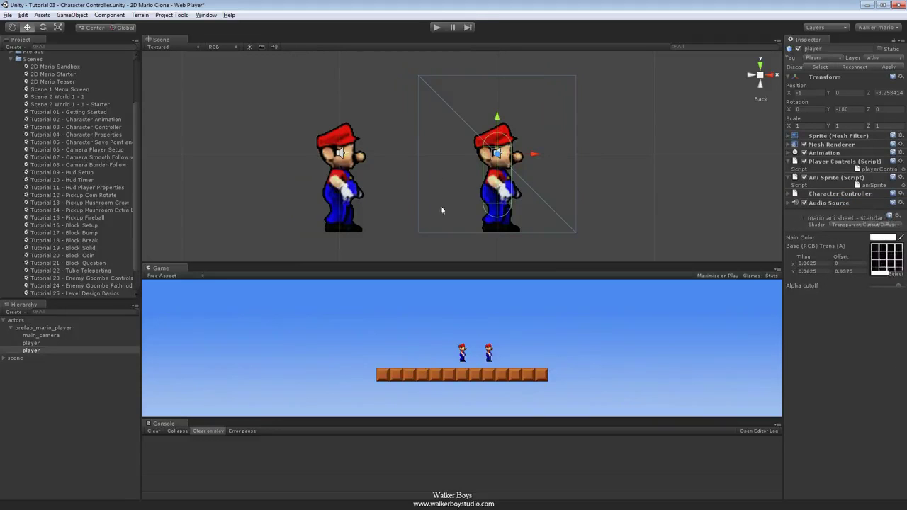
pyautogui.press('Delete')
pyautogui.click(341, 177)
pyautogui.moveTo(193, 107); pyautogui.dragTo(297, 101, button='middle')
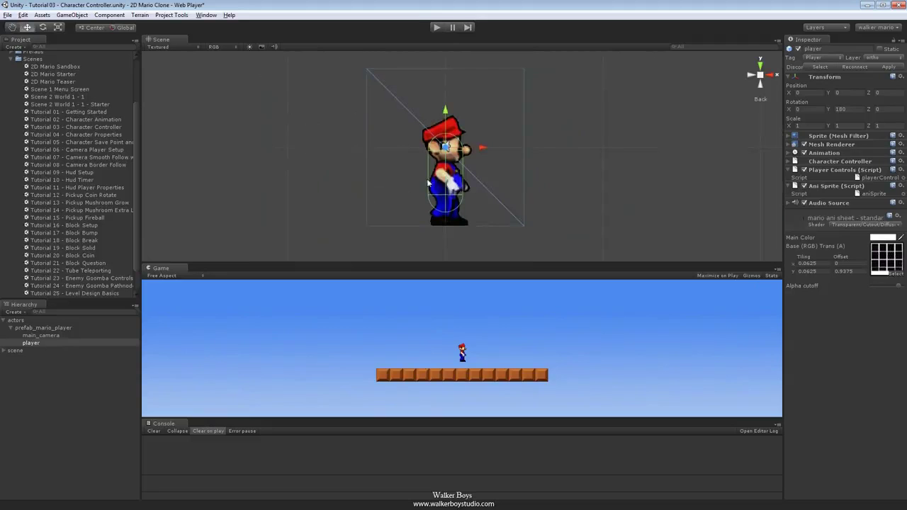
pyautogui.scroll(1, 428, 179)
pyautogui.scroll(1, 430, 187)
pyautogui.moveTo(370, 188); pyautogui.dragTo(392, 193, button='middle')
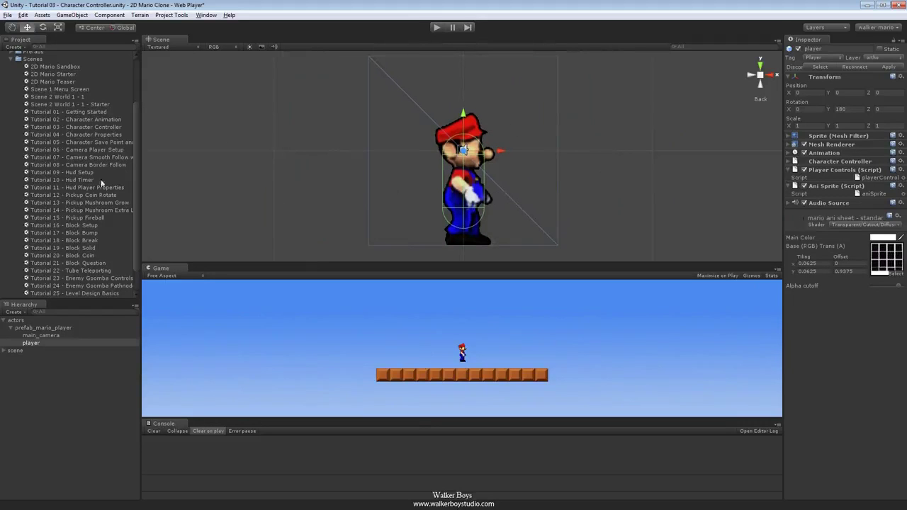